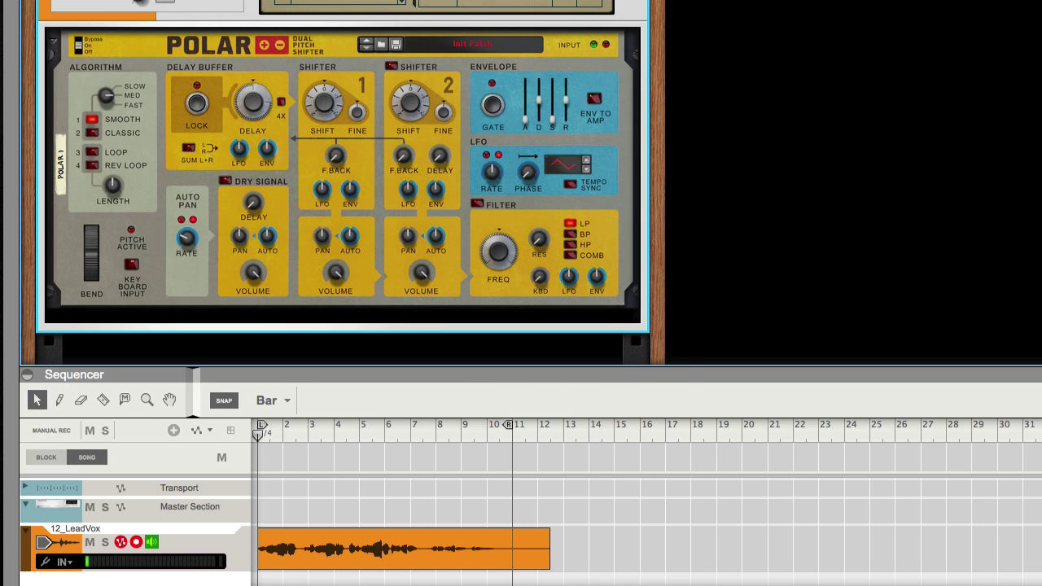
# Reset Polar to its Init Patch, enable the dry signal, and pan shifter 1 to -64 and shifter 2 to 100
pyautogui.rightClick(444, 167)
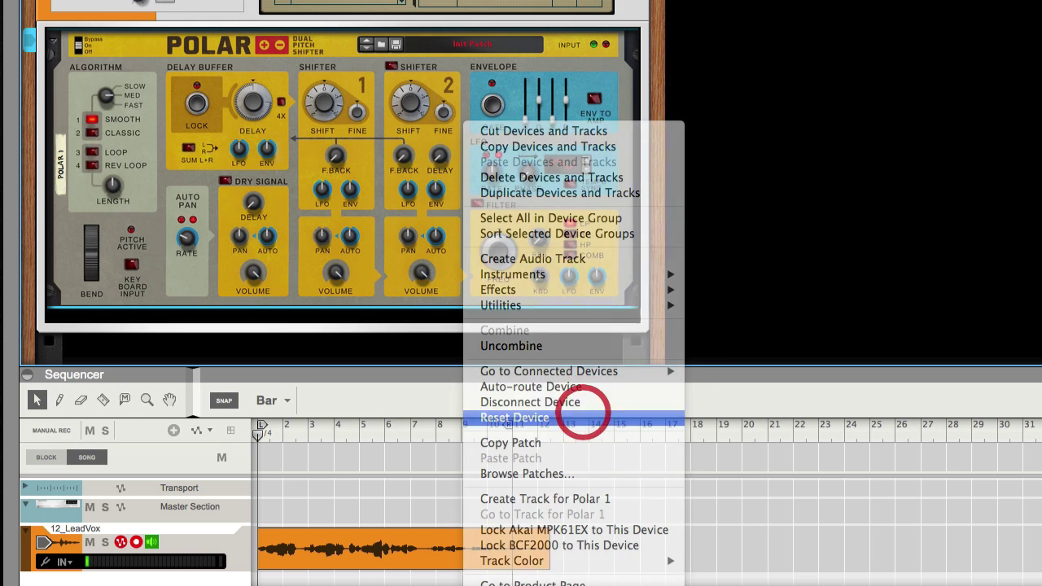
pyautogui.click(584, 415)
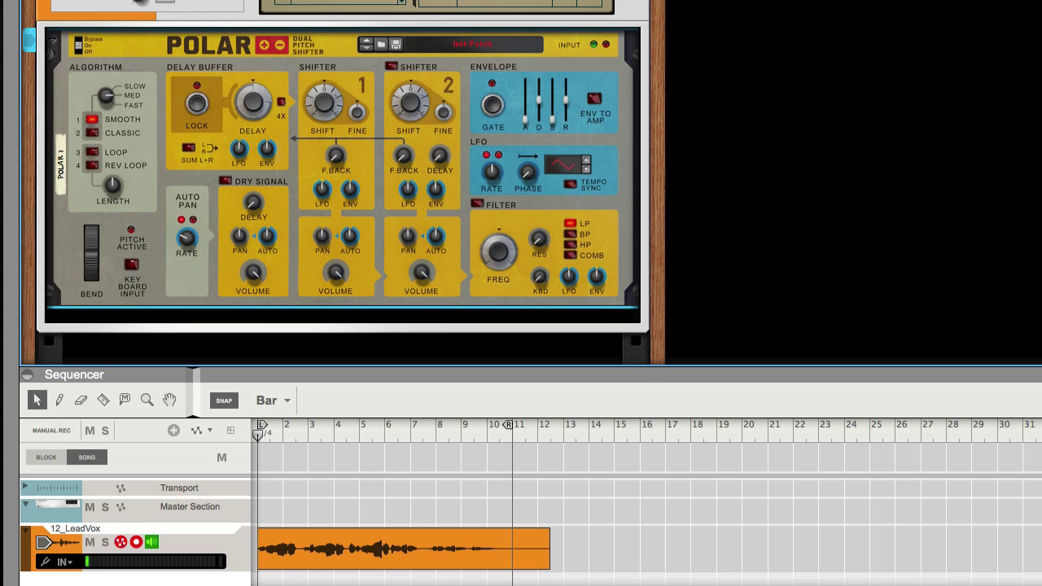
pyautogui.click(226, 181)
pyautogui.moveTo(322, 236); pyautogui.dragTo(330, 285)
pyautogui.moveTo(408, 236); pyautogui.dragTo(405, 169)
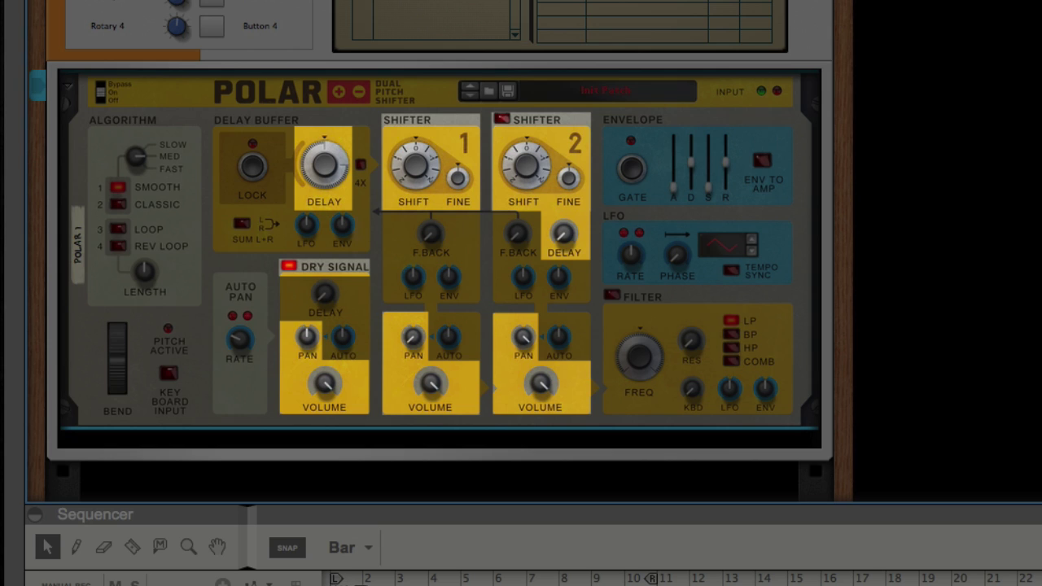
# Detune Polar's shifter 1 to -11 cents, set the delay to 25 ms, and lower its level to -2.6 dB
pyautogui.moveTo(458, 178); pyautogui.dragTo(458, 187)
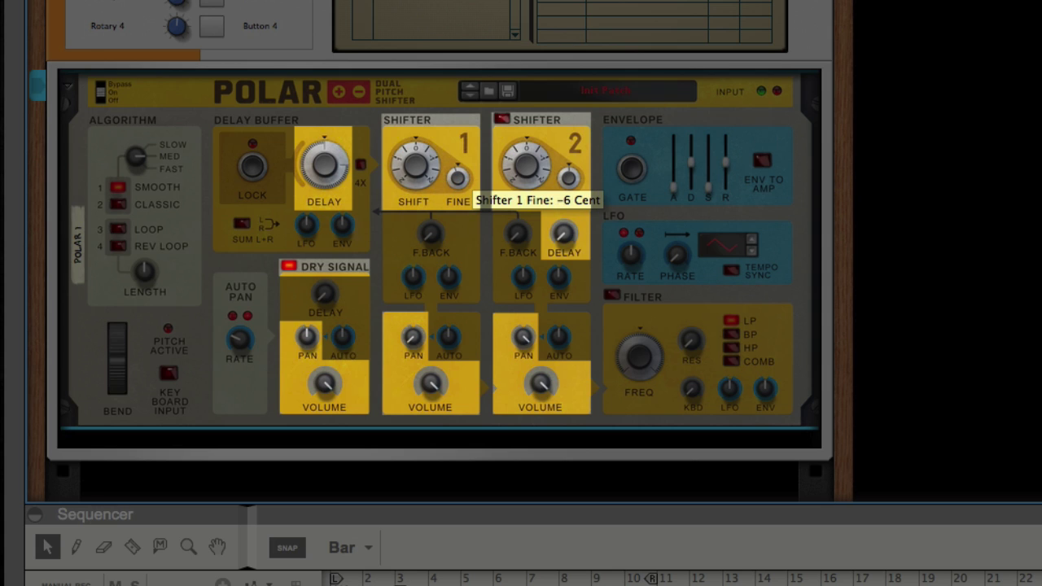
pyautogui.moveTo(458, 181); pyautogui.dragTo(458, 189)
pyautogui.moveTo(324, 165); pyautogui.dragTo(324, 161)
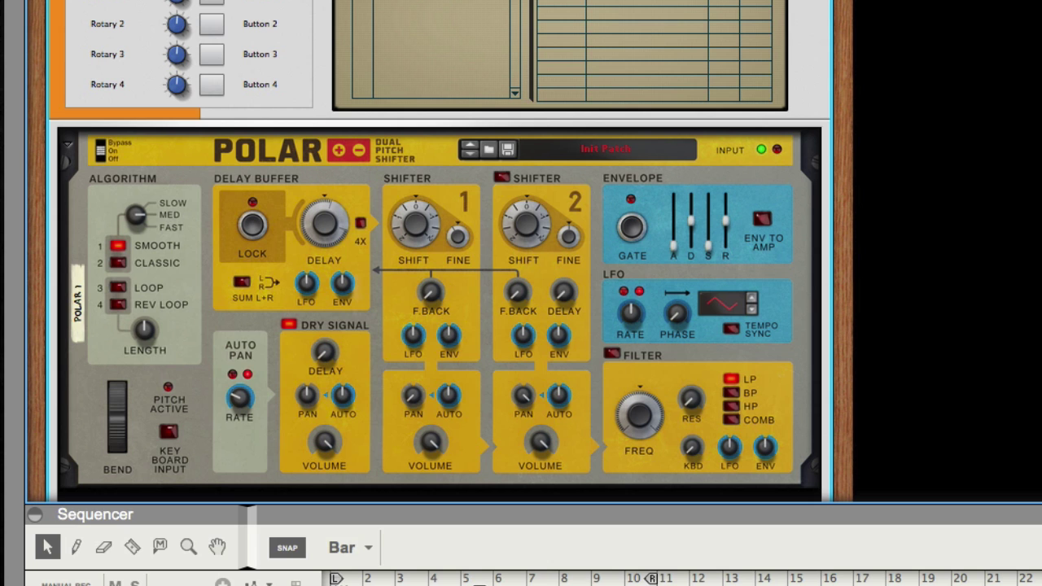
pyautogui.moveTo(430, 442); pyautogui.dragTo(436, 484)
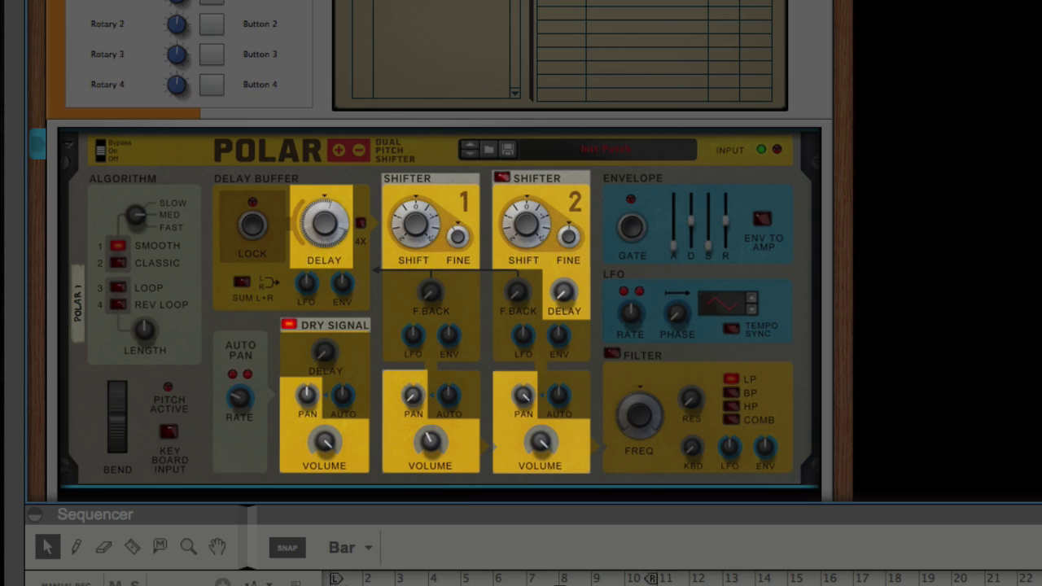
# Enable shifter 2 tuned slightly sharp, with a 23 ms delay and its level at -10 dB
pyautogui.click(501, 178)
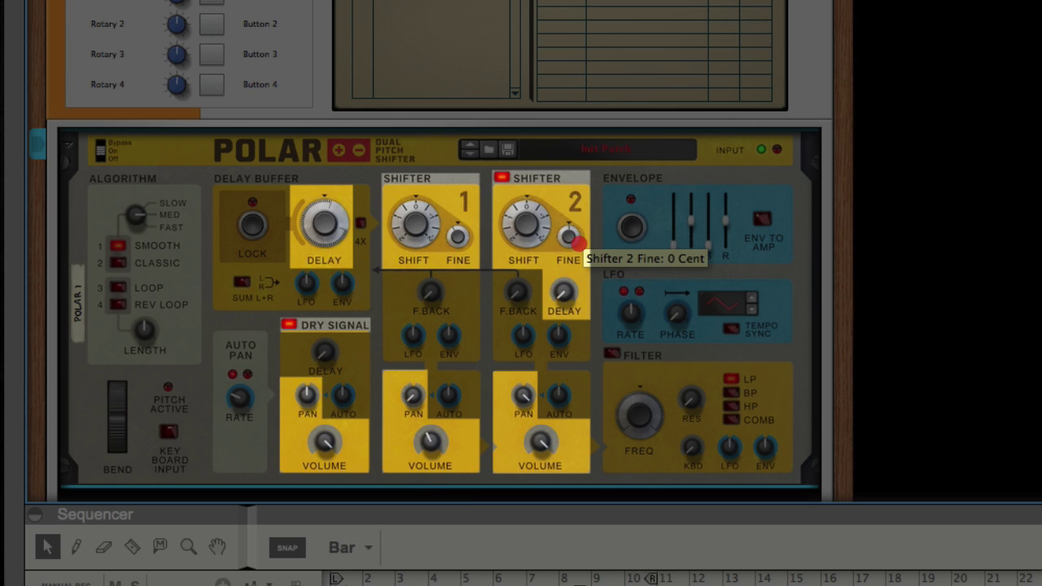
pyautogui.moveTo(570, 241); pyautogui.dragTo(576, 239)
pyautogui.moveTo(540, 439); pyautogui.dragTo(541, 468)
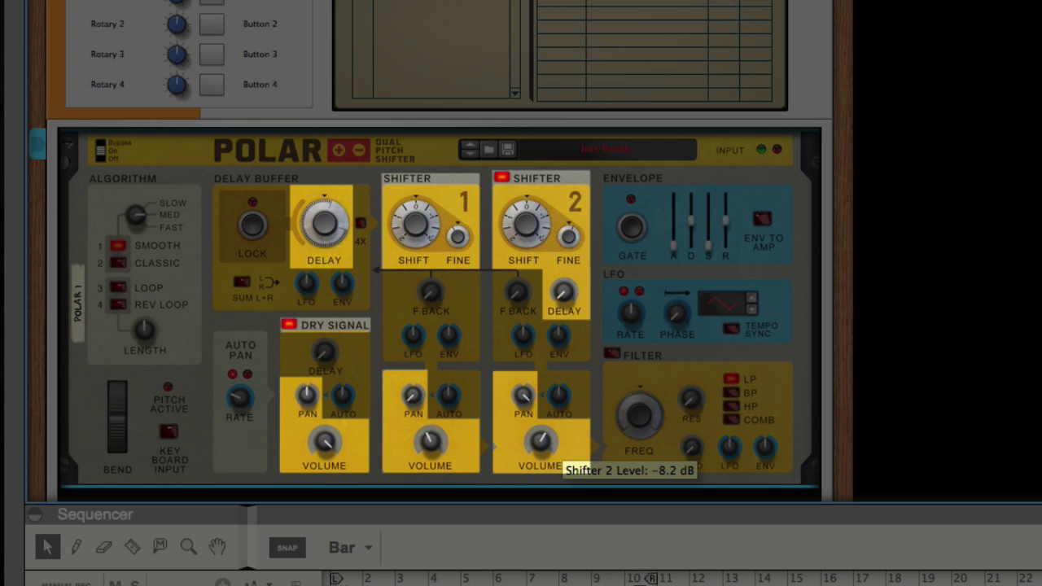
pyautogui.moveTo(563, 295); pyautogui.dragTo(563, 283)
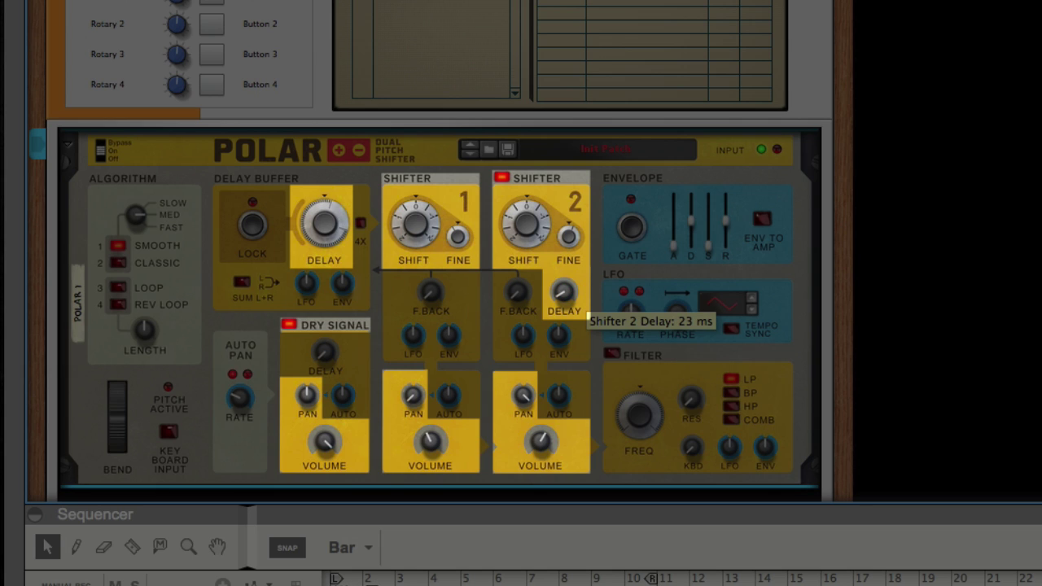
pyautogui.click(562, 292)
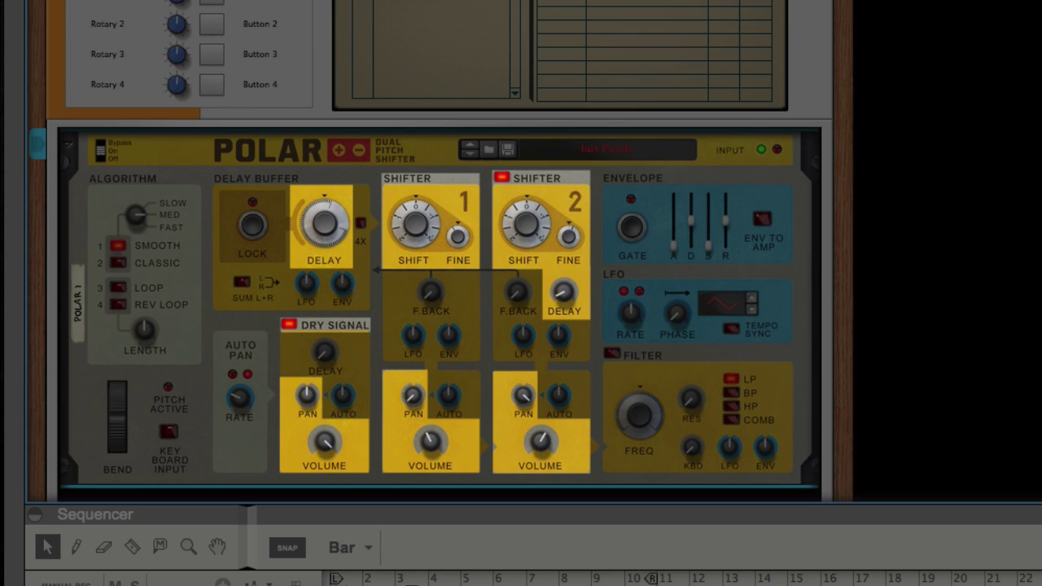
pyautogui.moveTo(540, 441); pyautogui.dragTo(540, 450)
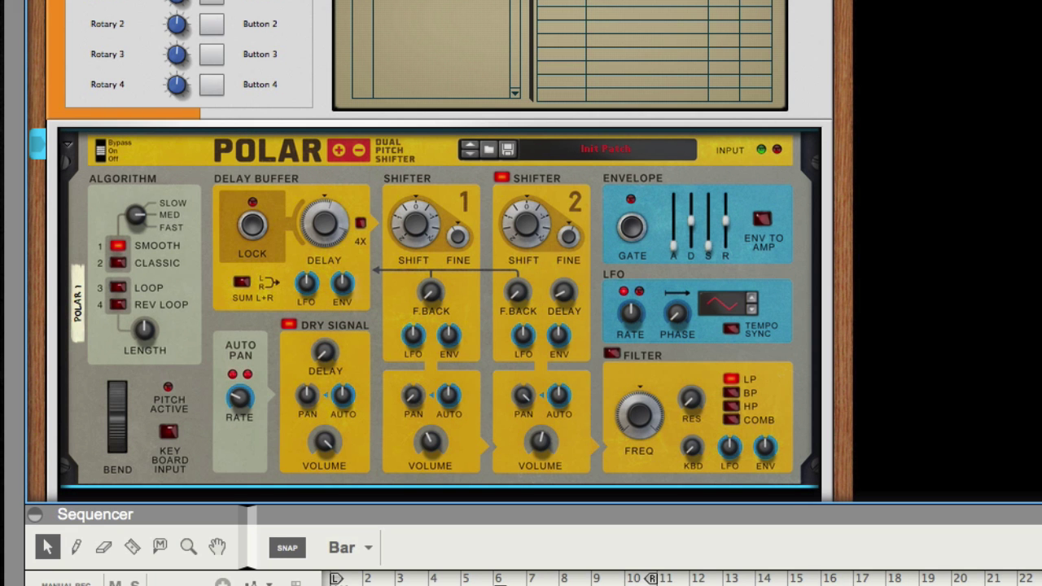
# Show the browser beside Polar, listing effects such as The Echo and Scream 4 Distortion
pyautogui.moveTo(458, 238)
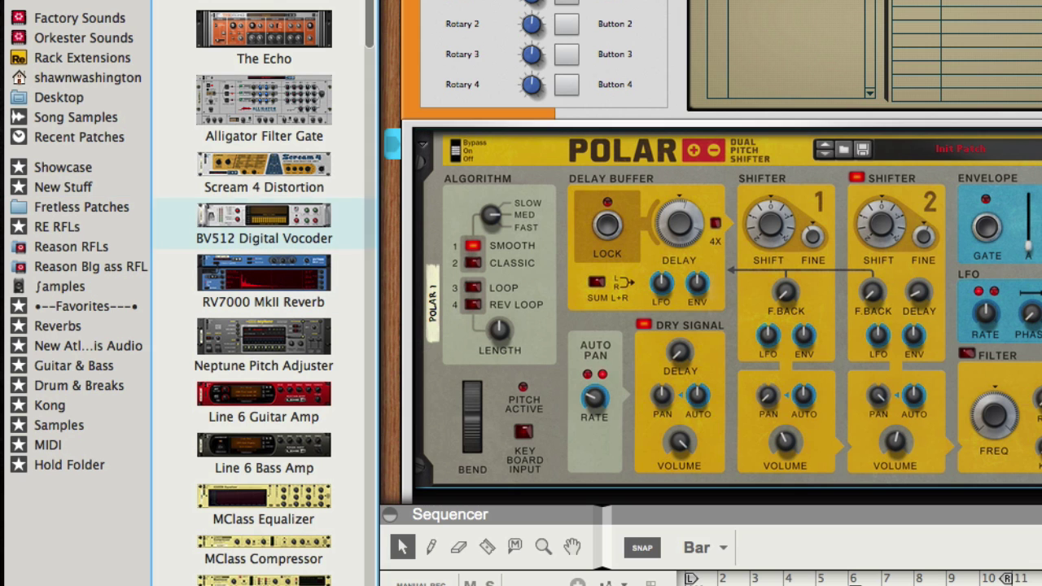
# Load the 2 Shift Harmonizer w/ Delay patch from the Hold Folder into the rack
pyautogui.click(69, 465)
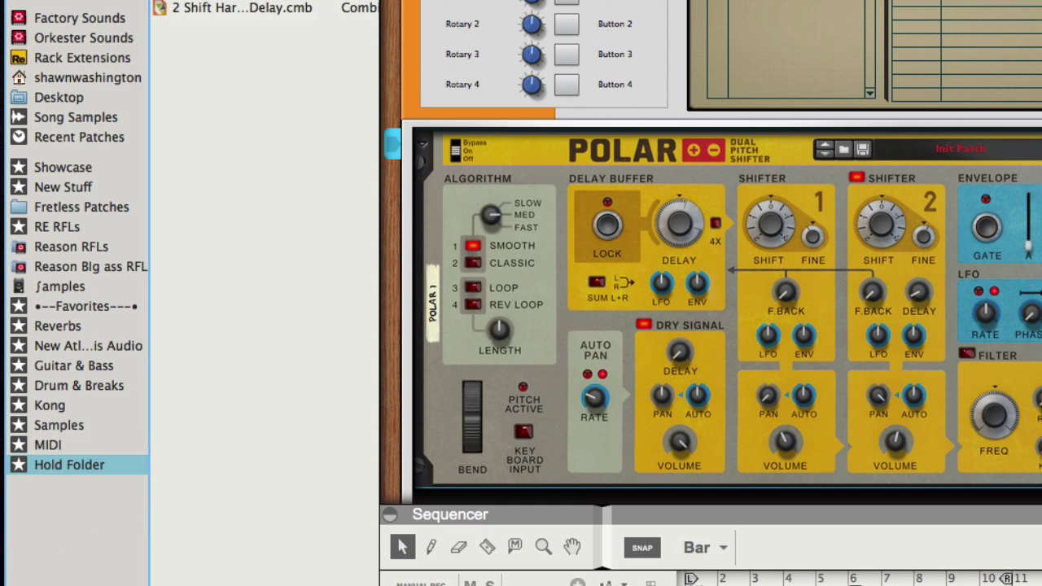
pyautogui.moveTo(242, 8); pyautogui.dragTo(555, 11)
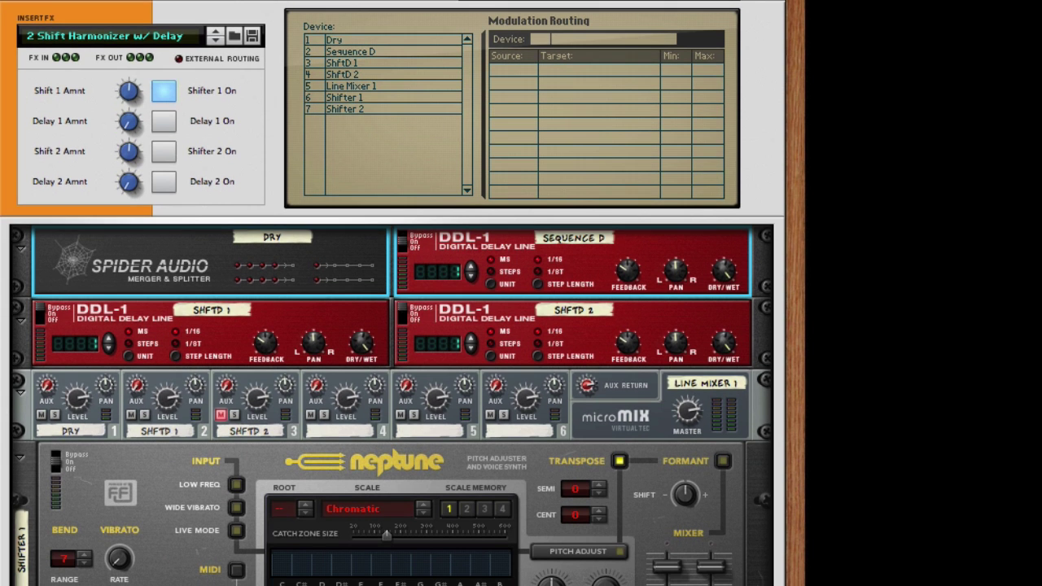
pyautogui.press('Tab')
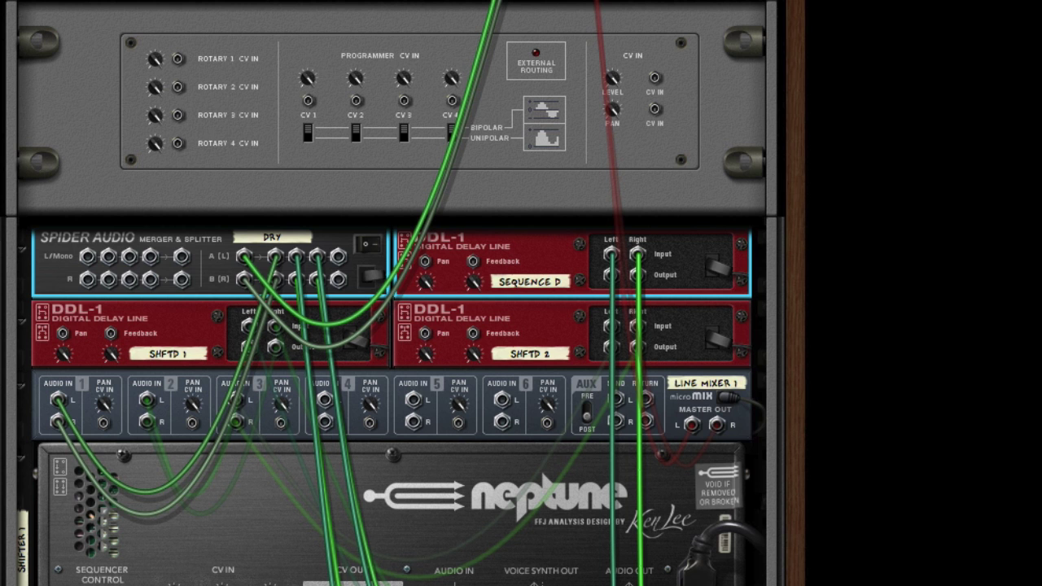
pyautogui.press('Tab')
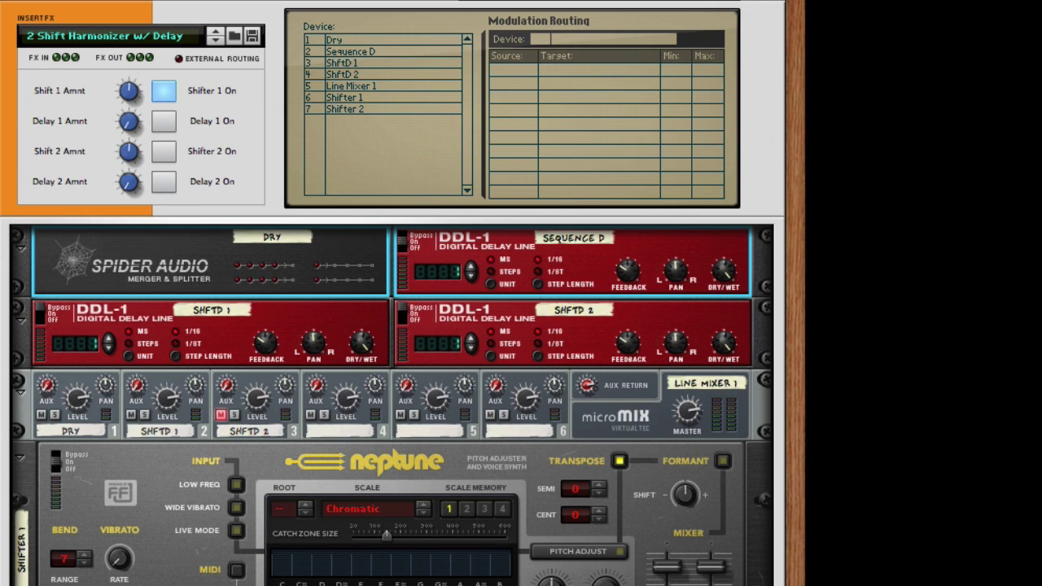
pyautogui.moveTo(82, 407)
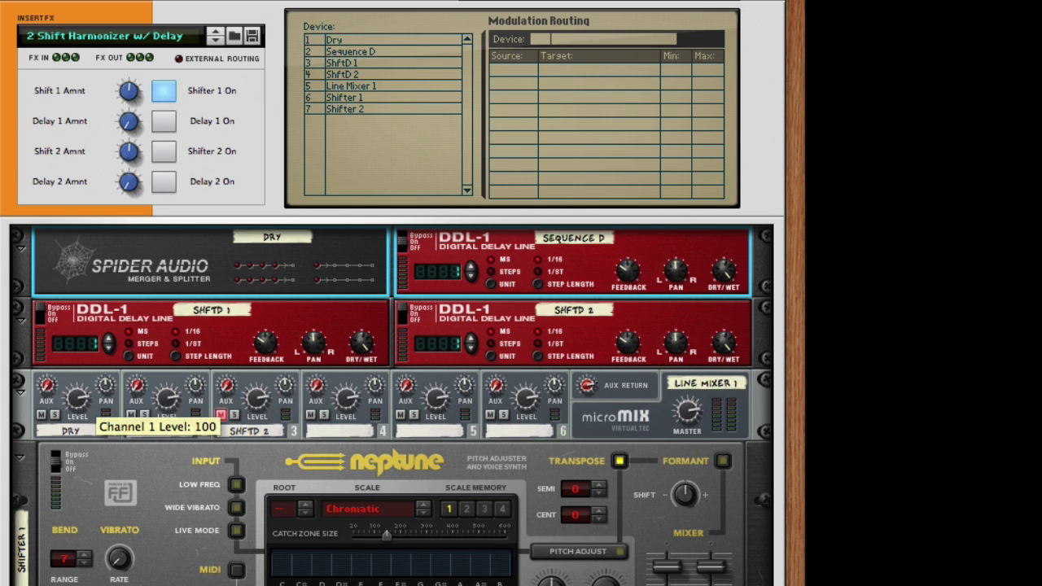
pyautogui.moveTo(171, 407)
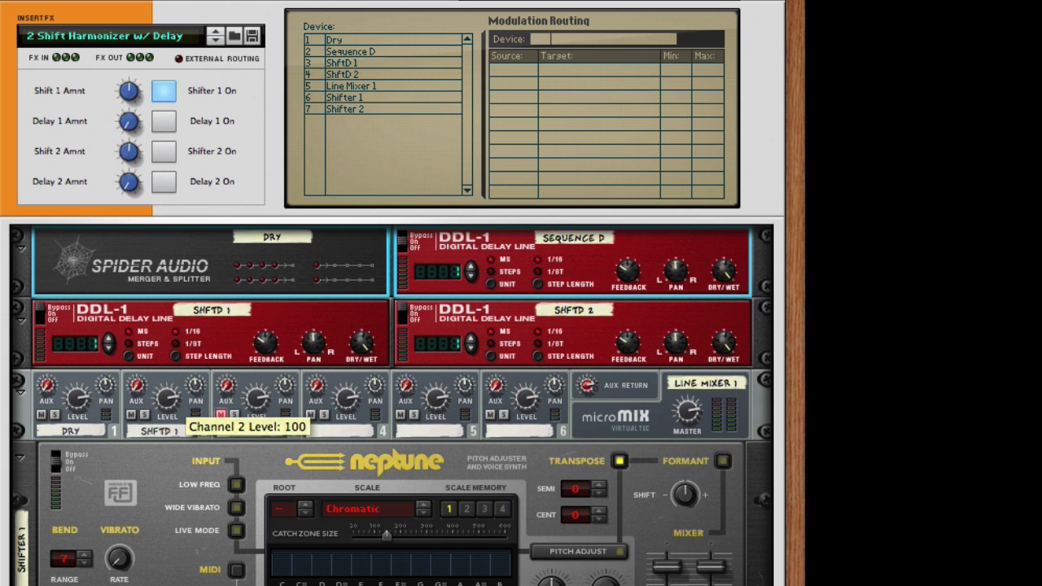
pyautogui.scroll(-5, 171, 407)
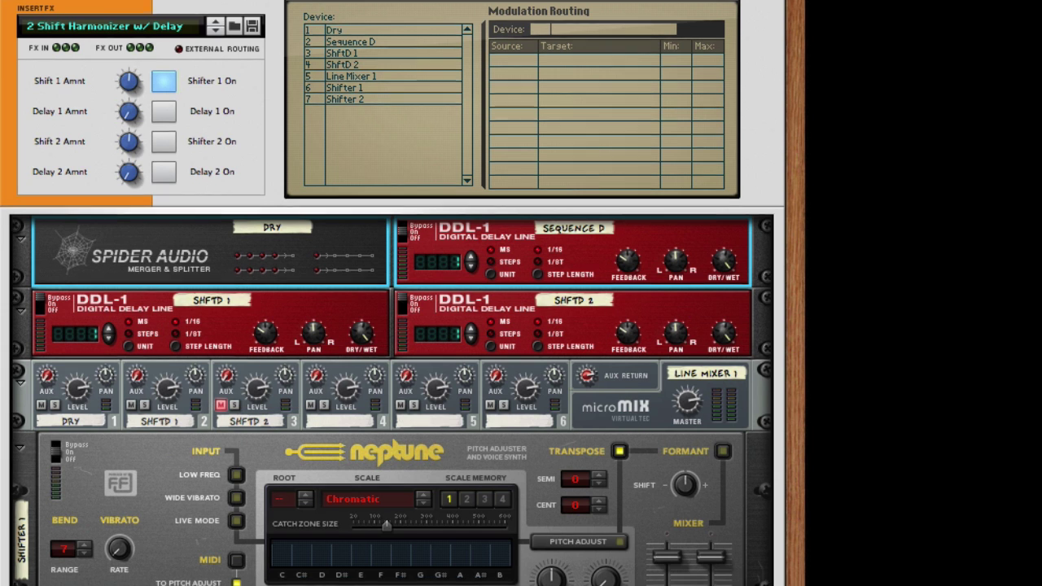
pyautogui.scroll(-2, 391, 293)
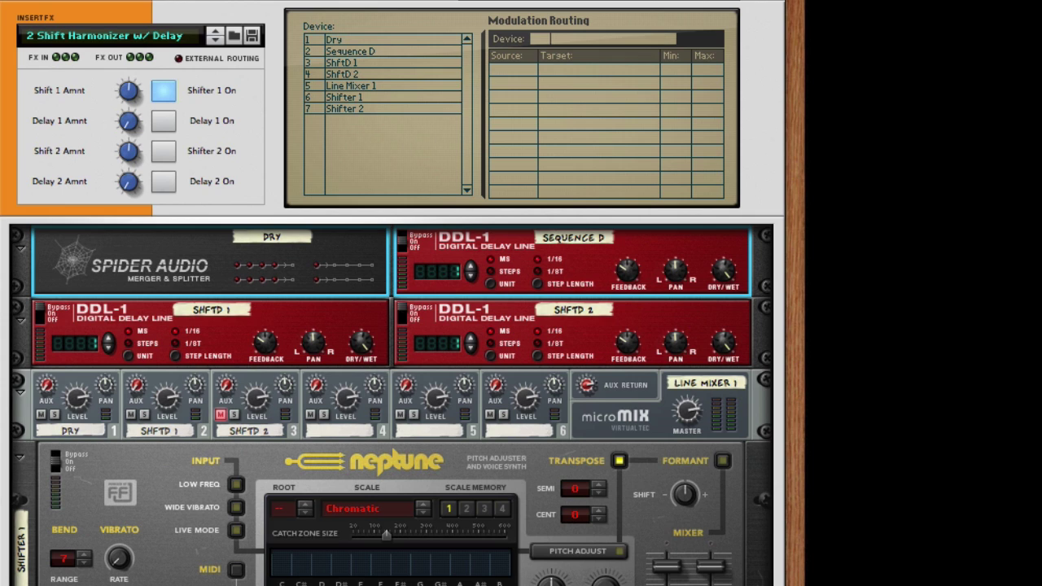
# Fold the harmonizer devices, lower Shift 1 amount to the forties, and switch on Delay 1 at 32
pyautogui.scroll(1, 391, 326)
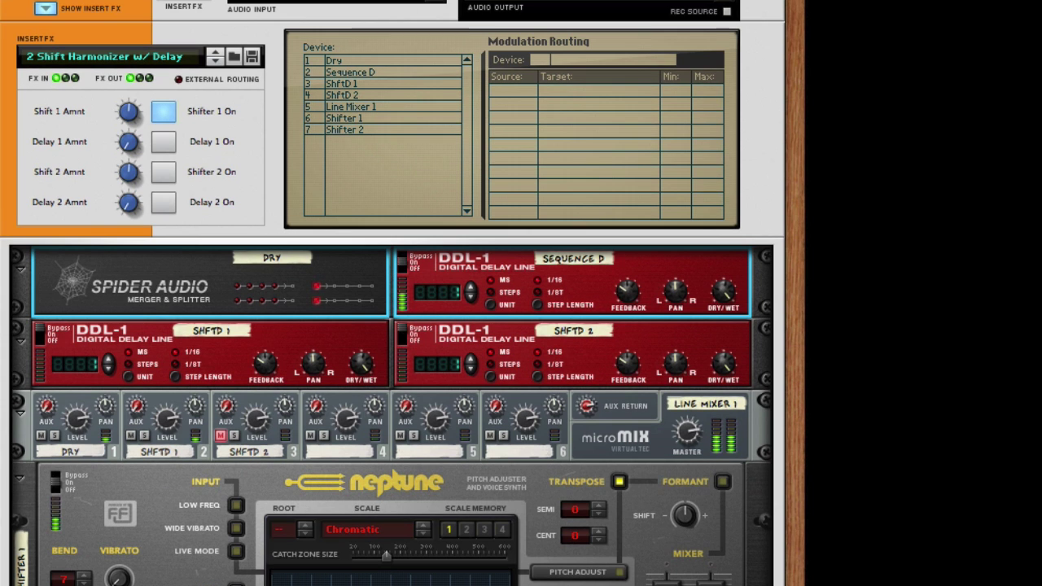
pyautogui.scroll(5, 390, 326)
pyautogui.keyDown('alt'); pyautogui.click(26, 210); pyautogui.keyUp('alt')
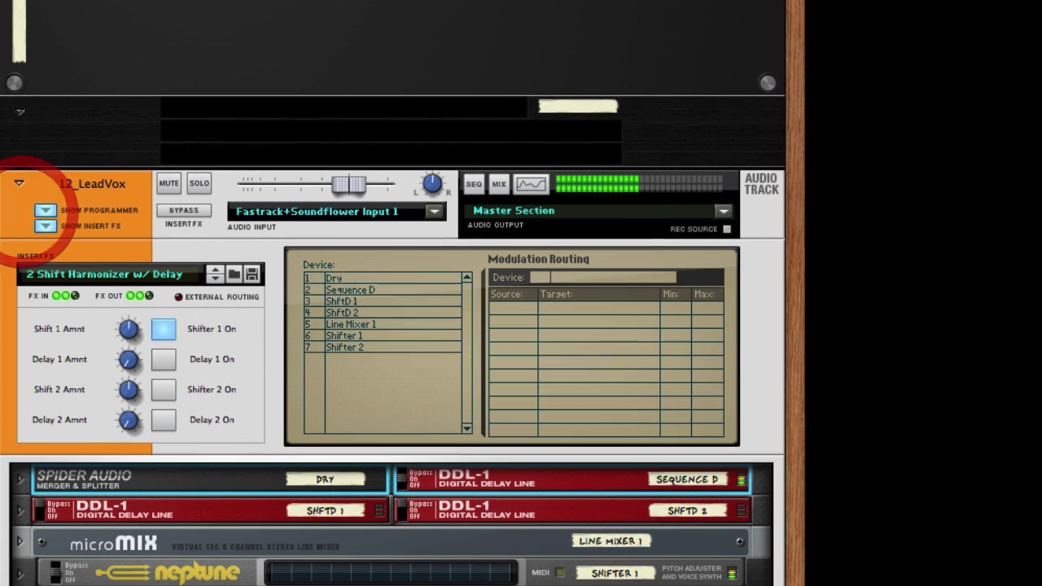
pyautogui.click(21, 465)
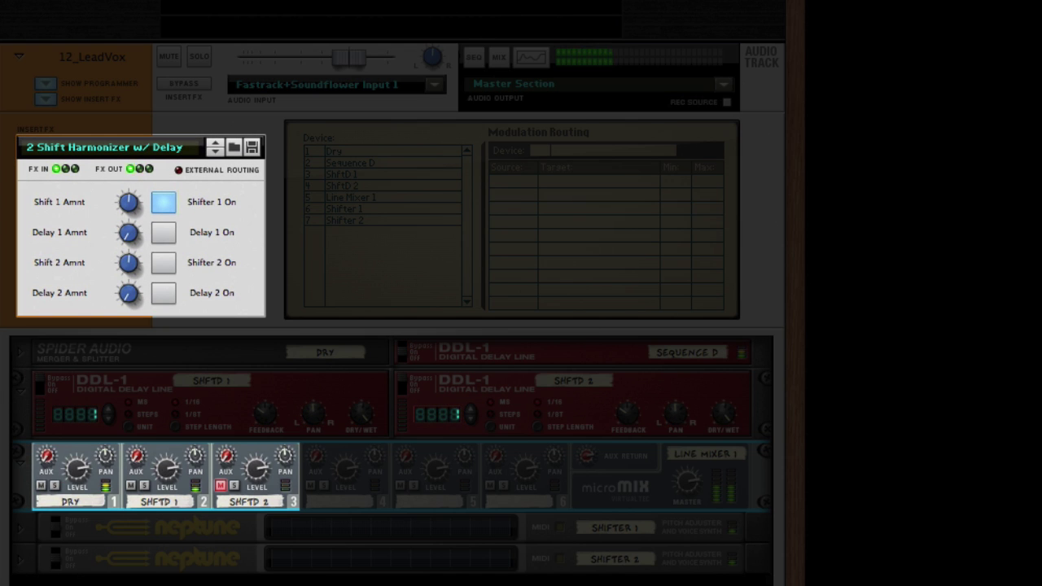
pyautogui.click(139, 208)
pyautogui.moveTo(139, 208); pyautogui.dragTo(132, 232)
pyautogui.click(132, 235)
pyautogui.click(163, 232)
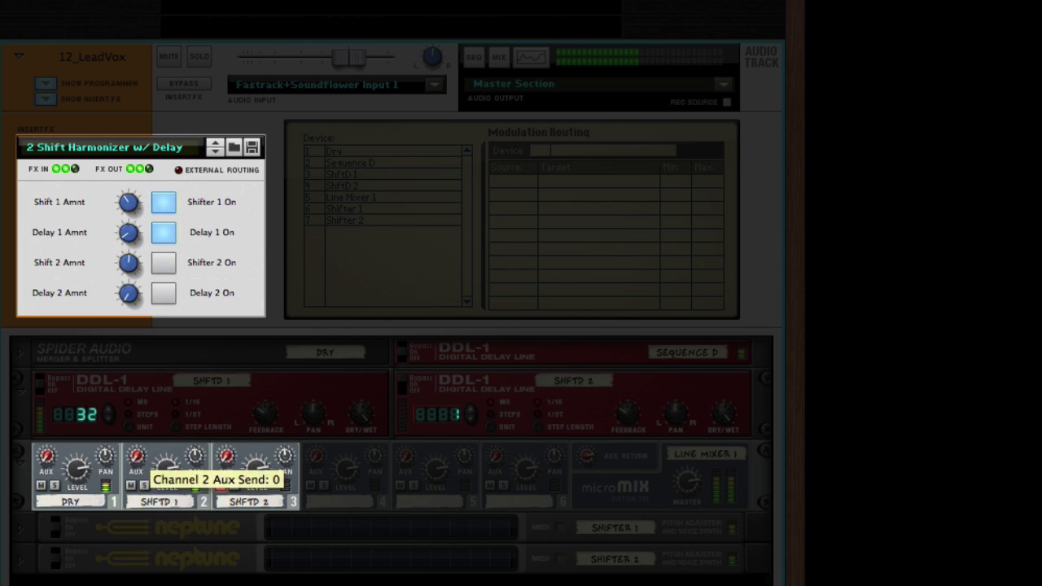
# Enable shifter 2 with amount 82, pan micromix channel 3 right, and set channels 2 and 3 to 40
pyautogui.moveTo(167, 479); pyautogui.dragTo(167, 487)
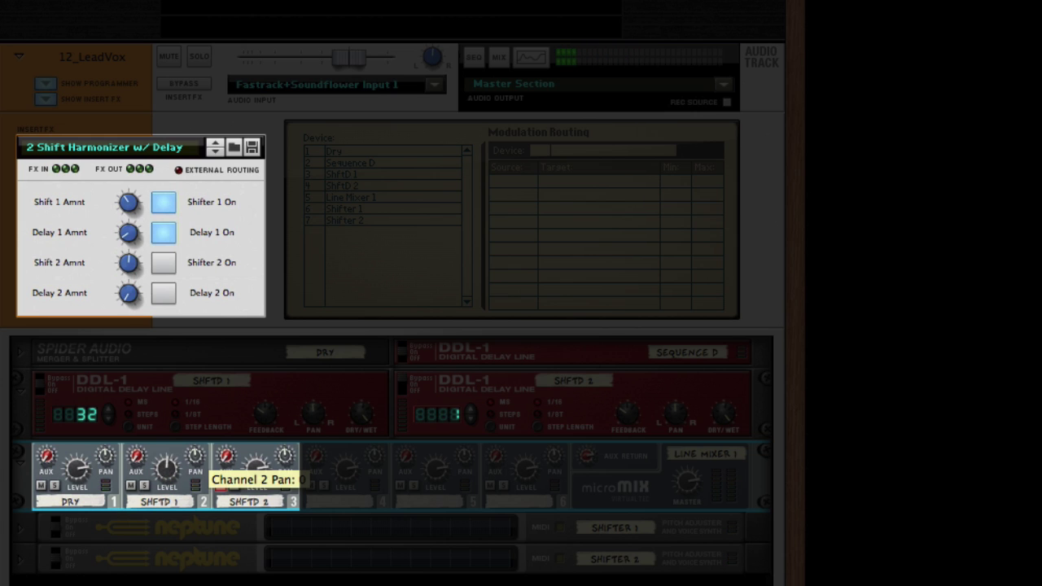
pyautogui.click(181, 489)
pyautogui.moveTo(181, 488); pyautogui.dragTo(165, 488)
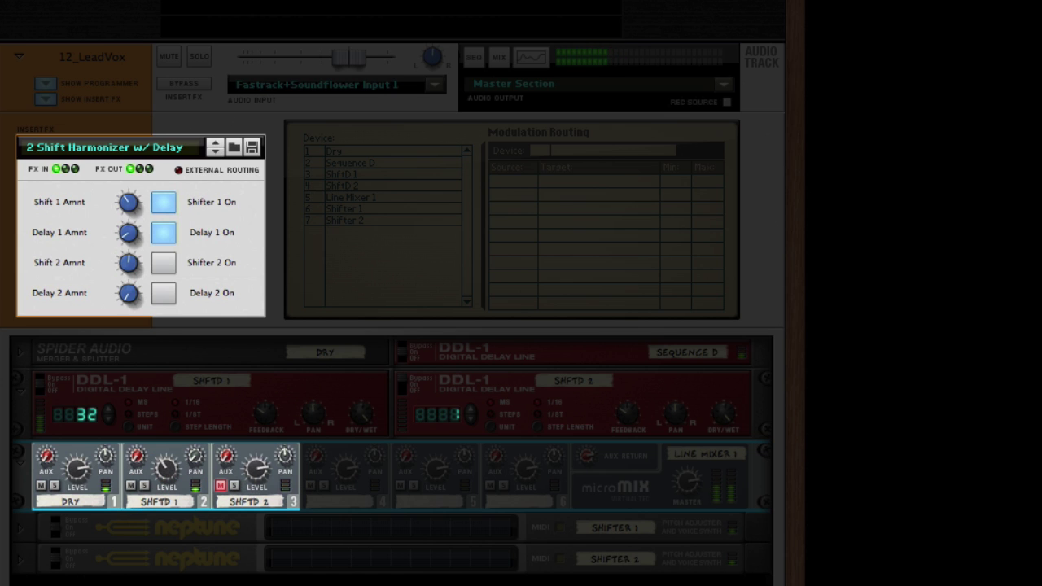
pyautogui.click(163, 262)
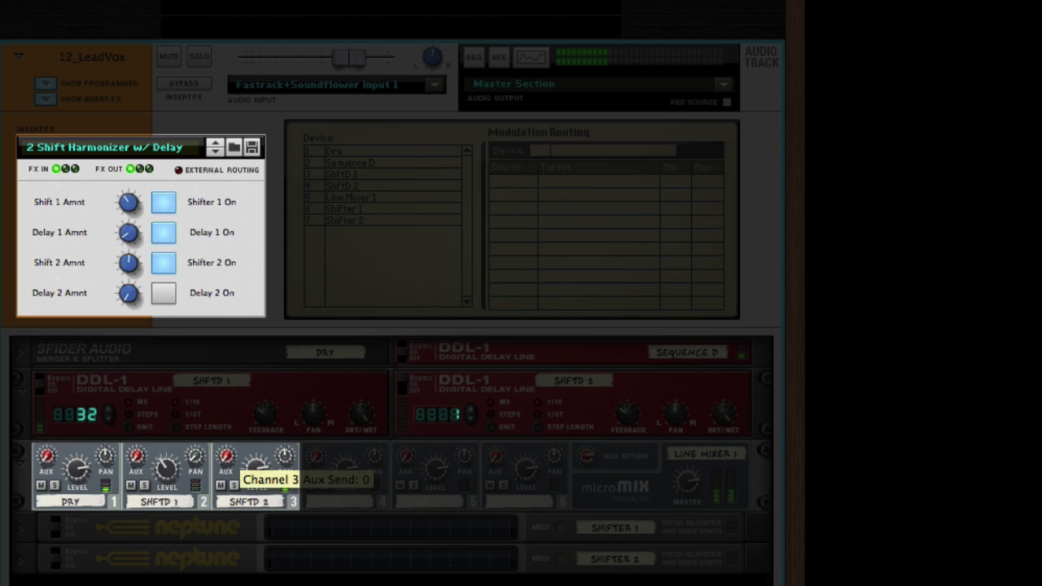
pyautogui.moveTo(285, 456); pyautogui.dragTo(284, 412)
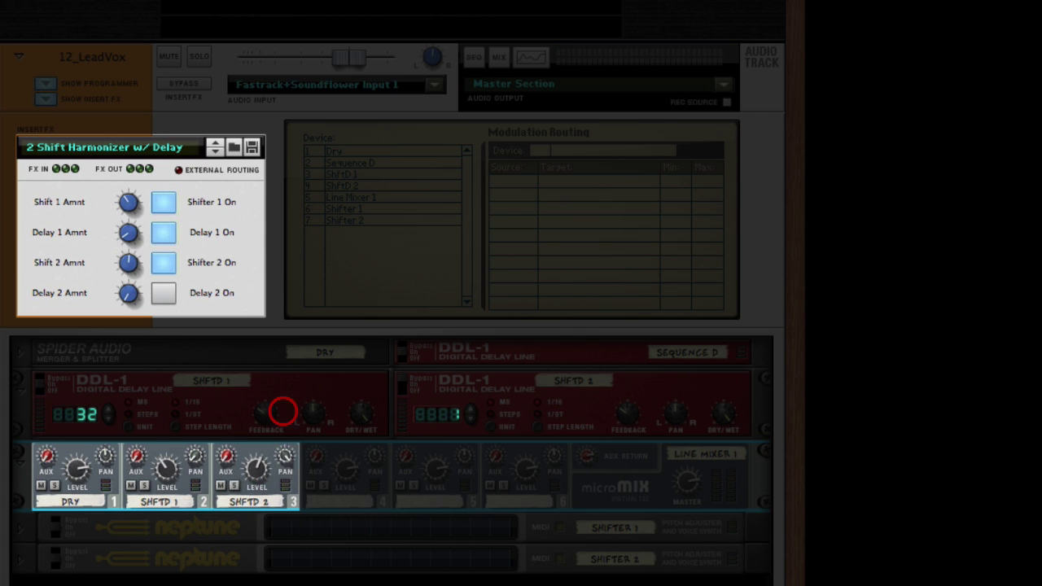
pyautogui.moveTo(256, 466); pyautogui.dragTo(256, 472)
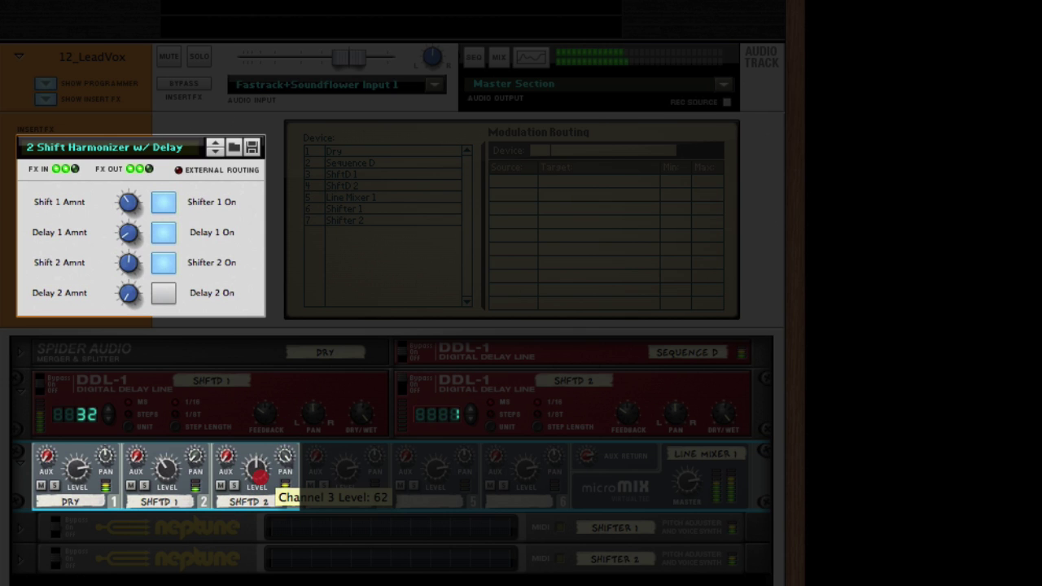
pyautogui.click(130, 265)
pyautogui.moveTo(132, 265); pyautogui.dragTo(131, 289)
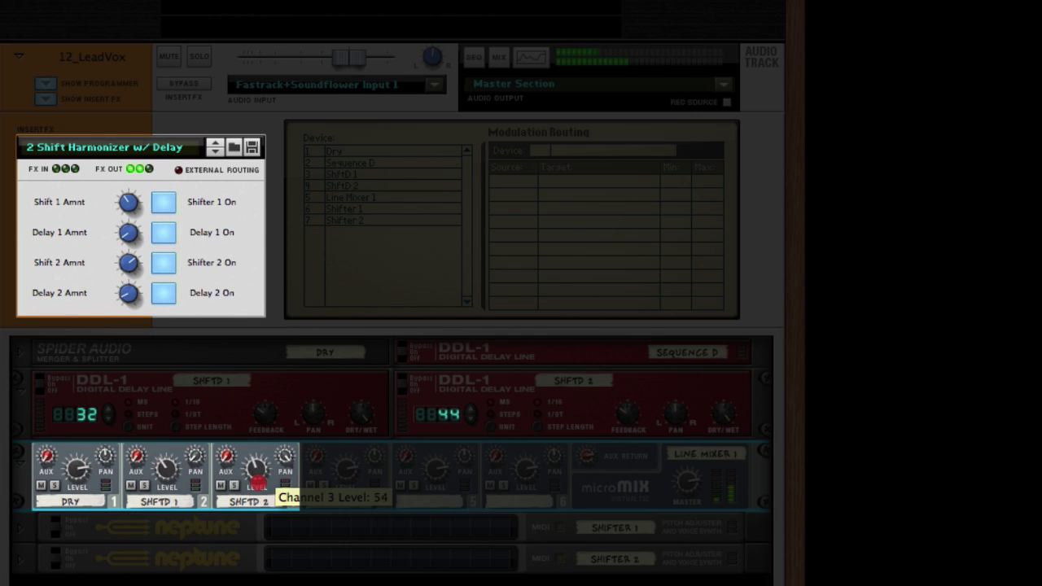
pyautogui.moveTo(257, 489); pyautogui.dragTo(257, 490)
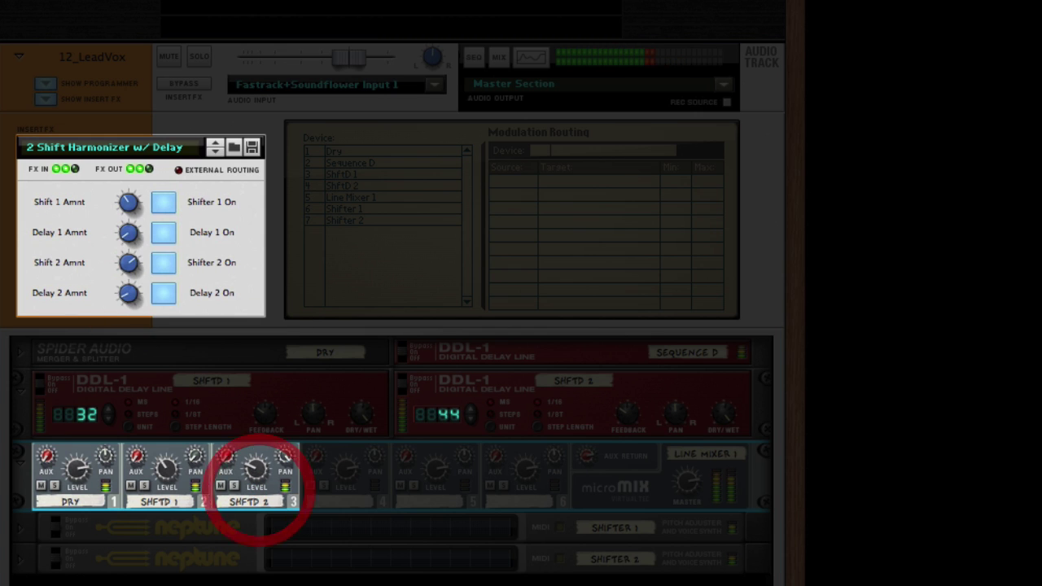
pyautogui.moveTo(173, 473); pyautogui.dragTo(173, 475)
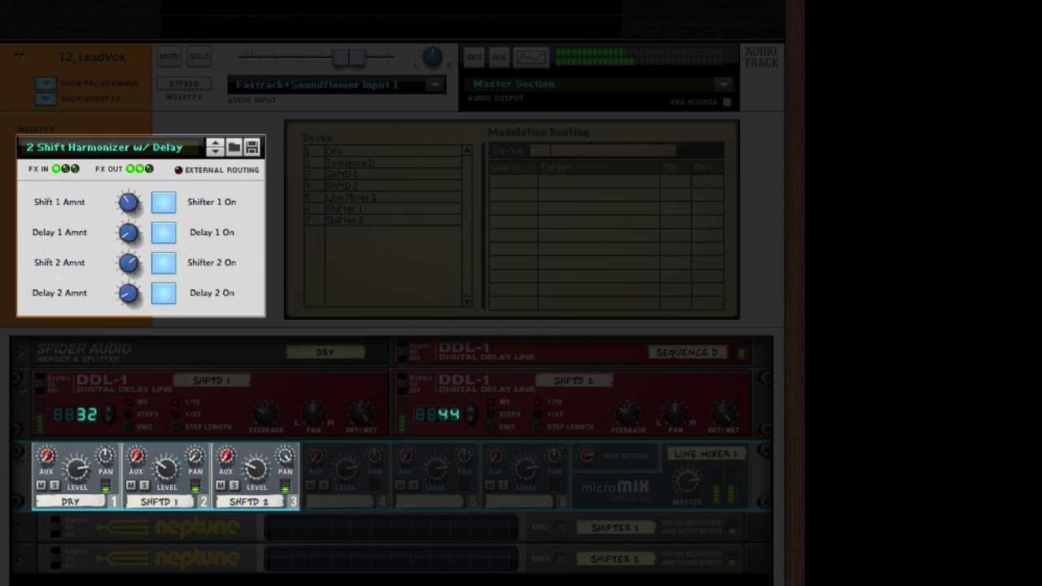